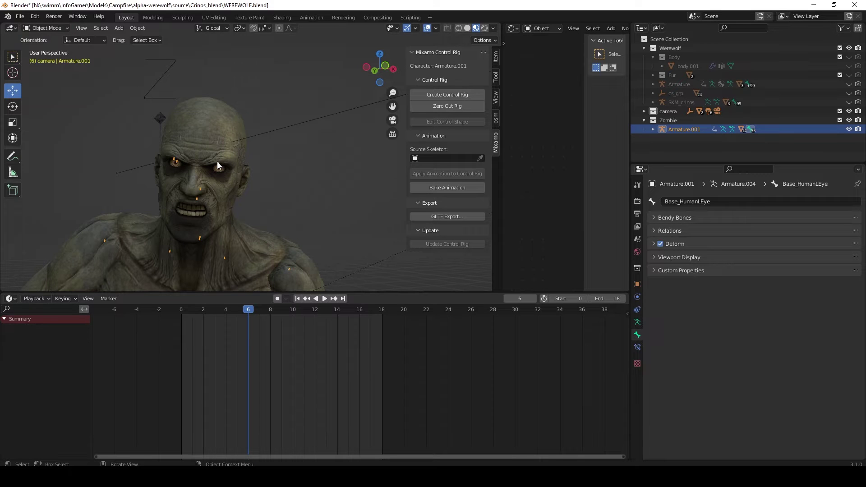
Select the Z_Head mesh on the zombie's face, then frame the whole head in view.
scroll(217, 165, up, 6)
click(93, 198)
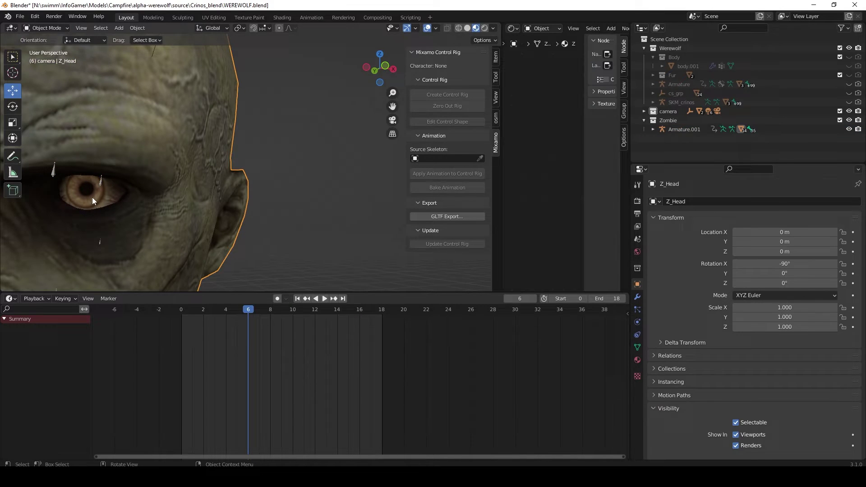
scroll(90, 198, down, 8)
scroll(131, 189, up, 3)
middle_drag(136, 189, 150, 189)
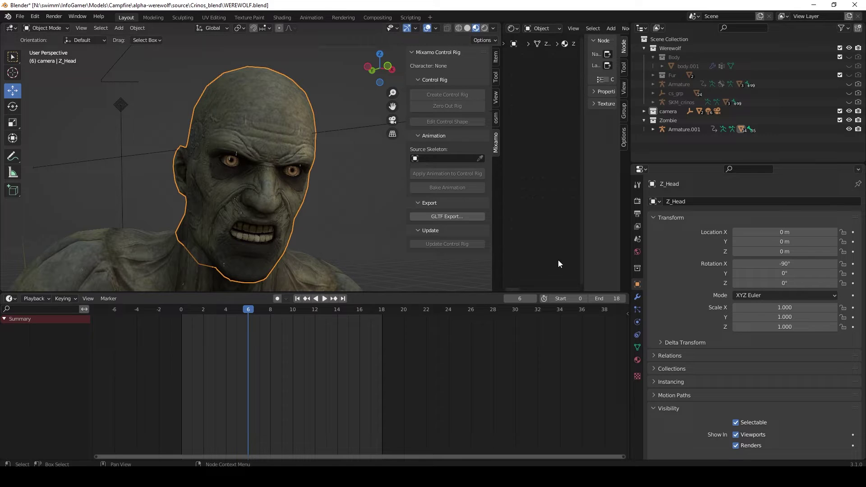
Show Z_Head's Zombie.002 Principled BSDF material down to its Emission colour and Emission Strength.
click(637, 361)
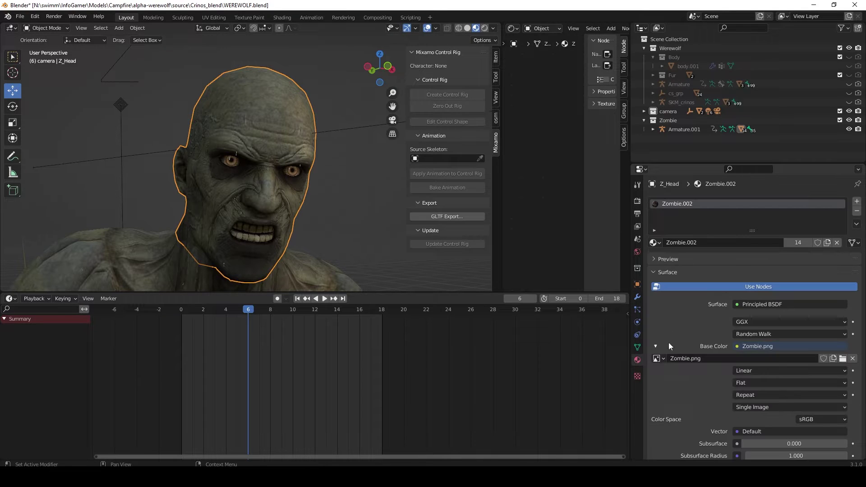
scroll(746, 330, down, 2)
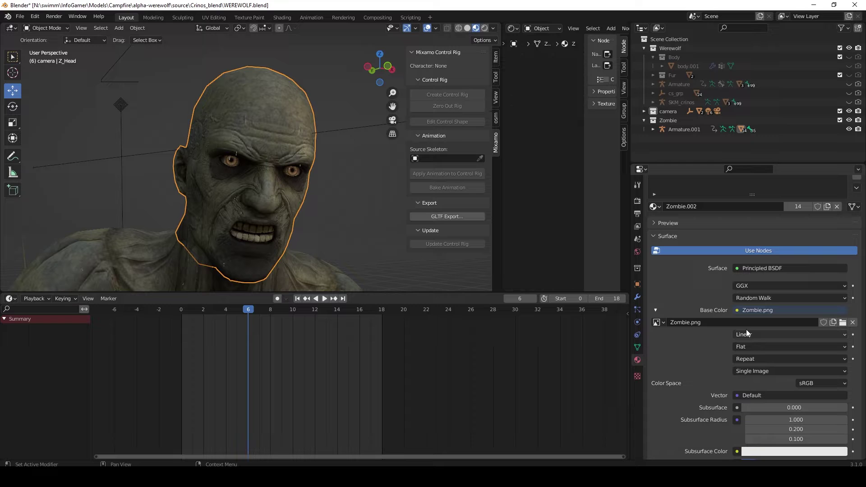
scroll(244, 171, up, 7)
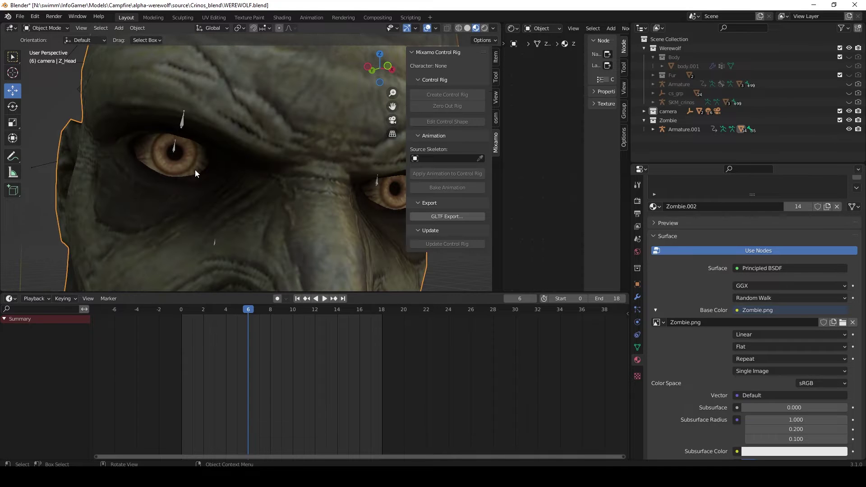
scroll(281, 185, down, 6)
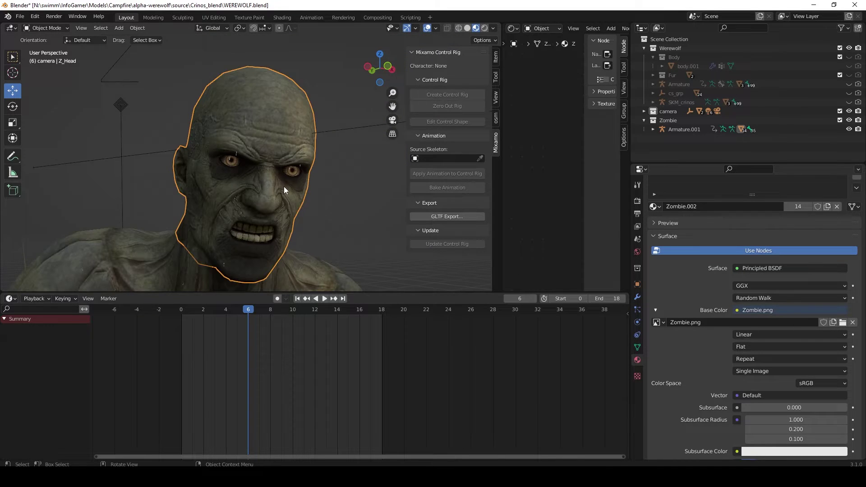
scroll(375, 212, up, 2)
scroll(767, 349, down, 2)
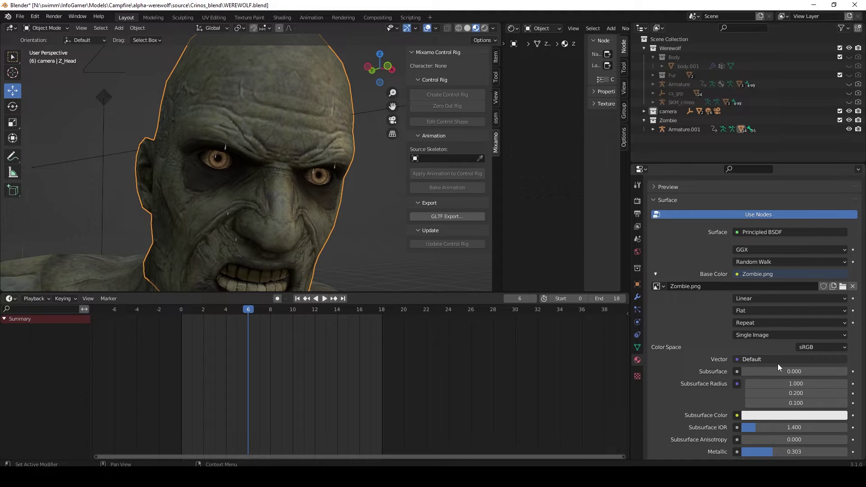
scroll(787, 384, down, 3)
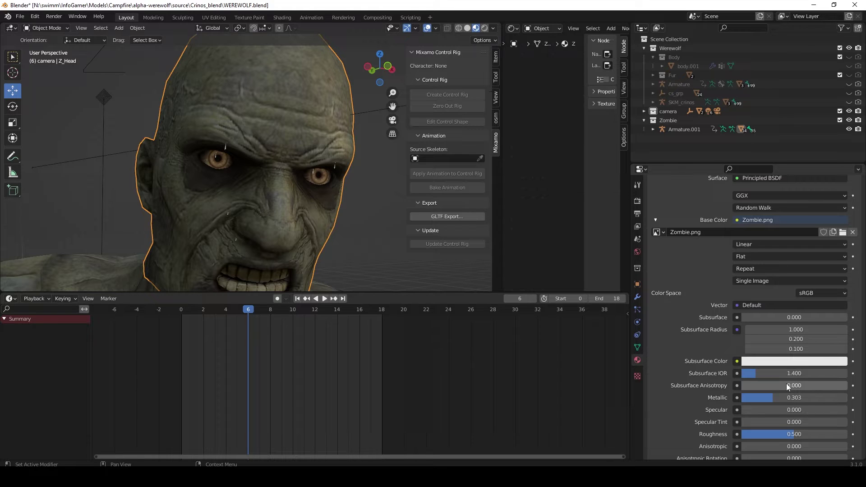
scroll(787, 385, down, 5)
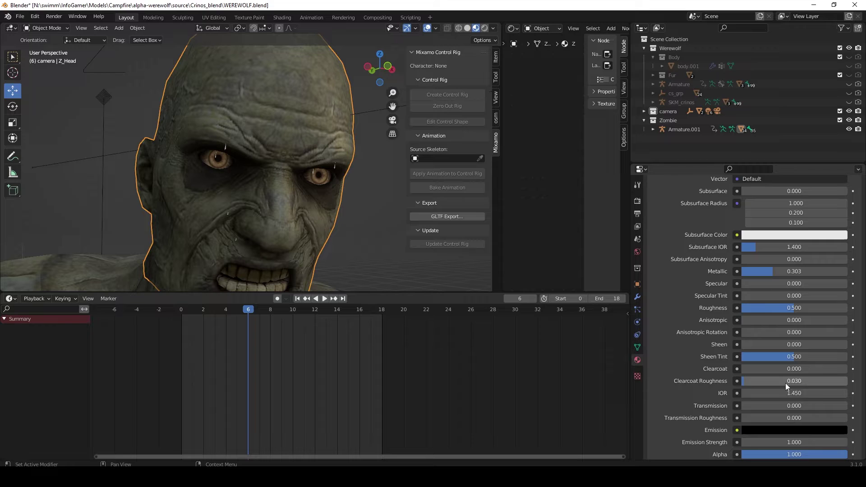
scroll(786, 386, down, 2)
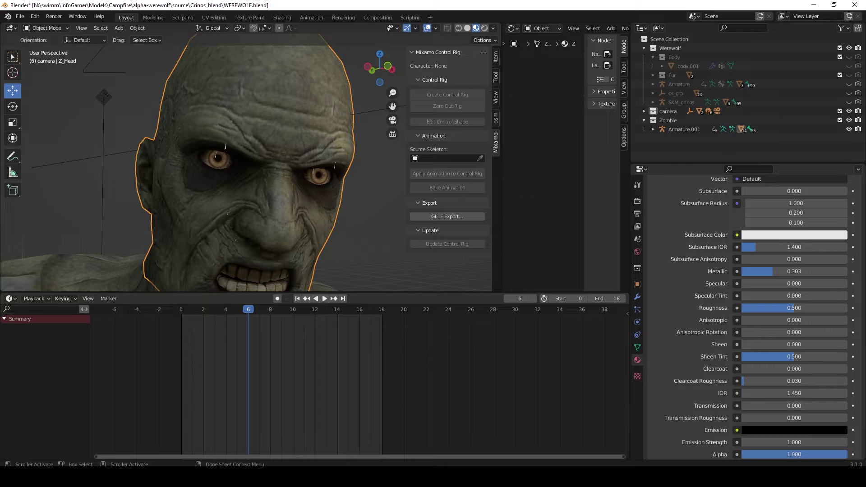
Launch Adobe Photoshop 2021 from the Windows Start menu search.
key(super)
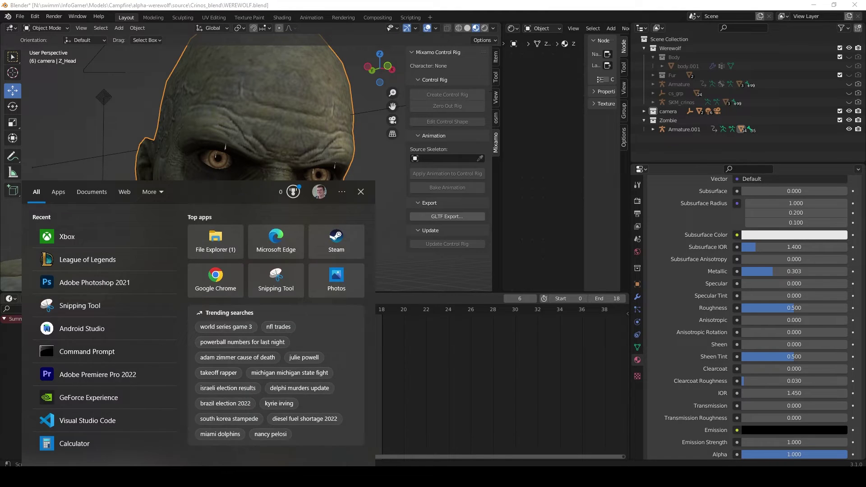
text(p)
key(Return)
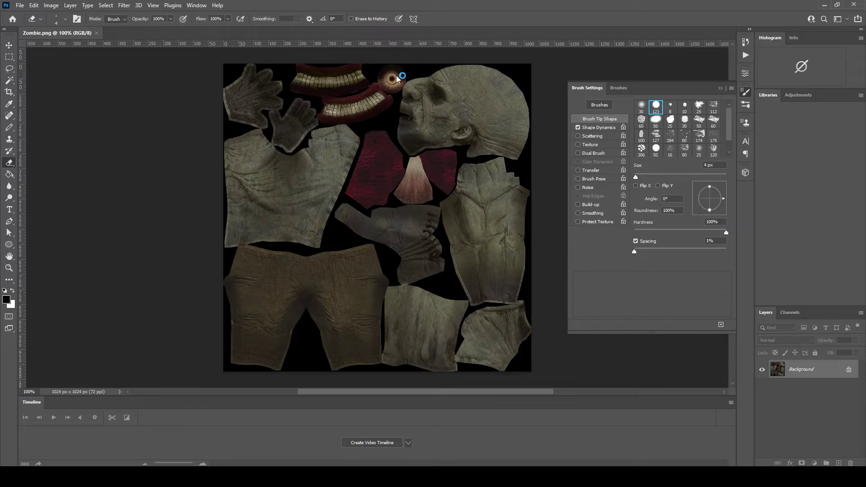
Circle the iris with the Elliptical Marquee and subtract the pupil ellipse from the selection.
alt+scroll(396, 63, up, 5)
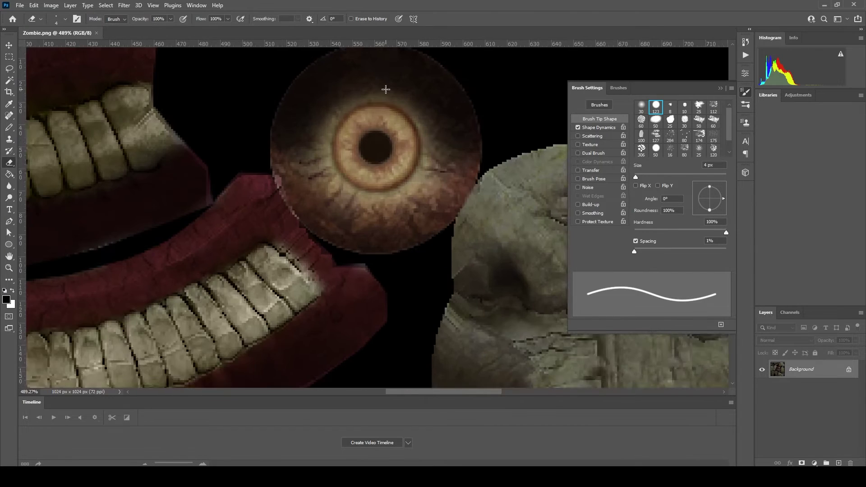
key(m)
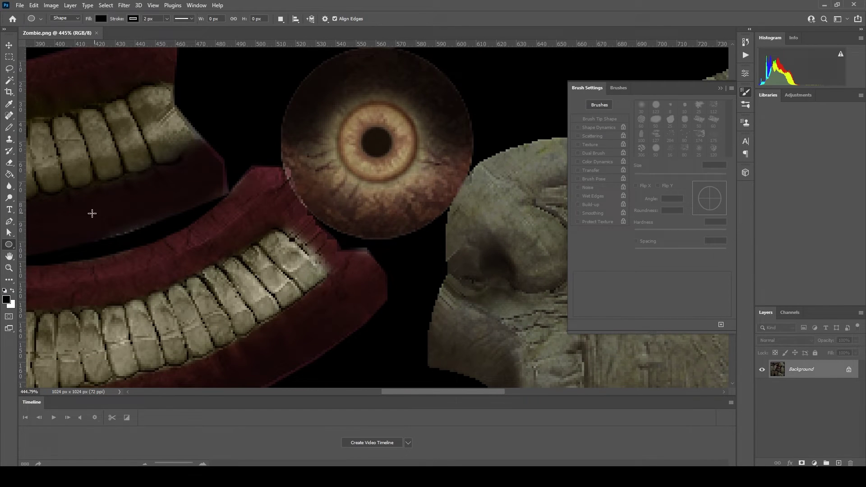
right_click(9, 57)
click(39, 67)
mouse_move(376, 143)
alt+shift+mouse_down()
mouse_move(420, 163)
mouse_move(376, 154)
alt+shift+mouse_up()
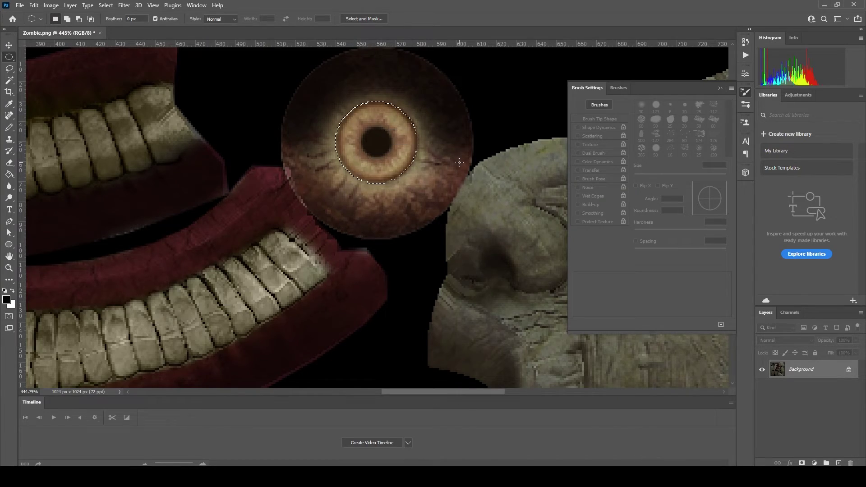
alt+scroll(384, 121, down, 5)
alt+scroll(384, 121, up, 8)
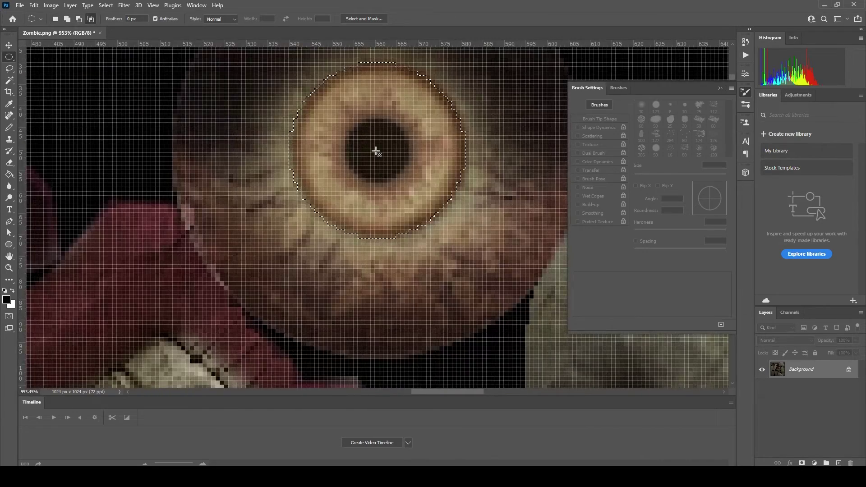
alt+shift+drag(376, 152, 412, 181)
Trim the remaining pupil edge out of the ring selection with the Lasso.
alt+scroll(410, 176, down, 4)
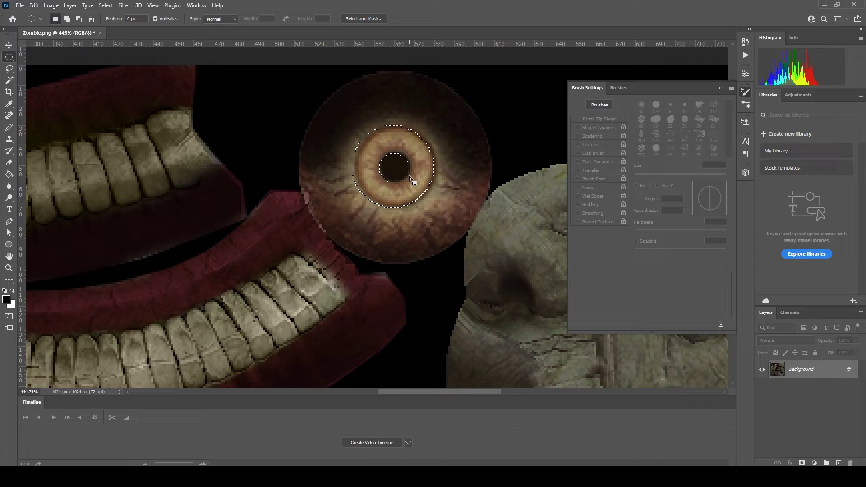
alt+scroll(399, 160, up, 3)
key(l)
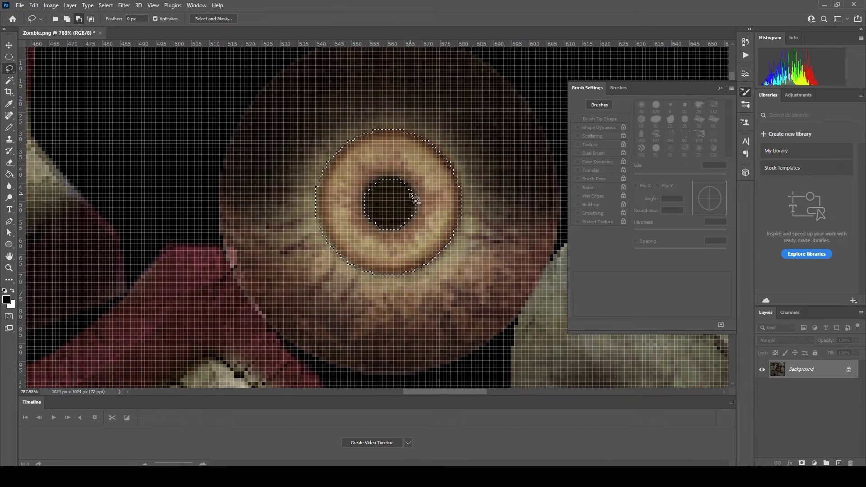
mouse_move(412, 189)
alt+mouse_down()
mouse_move(378, 179)
mouse_move(395, 209)
mouse_move(387, 190)
alt+mouse_up()
alt+scroll(389, 207, down, 3)
alt+scroll(387, 206, down, 3)
Fill the selected iris ring with white on Layer 1 using the Paint Bucket.
key(ctrl+shift+alt+n)
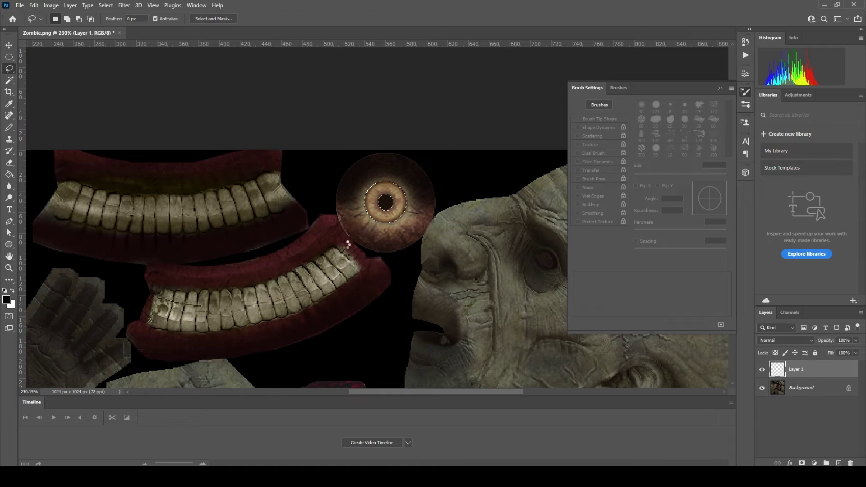
key(g)
key(x)
click(399, 218)
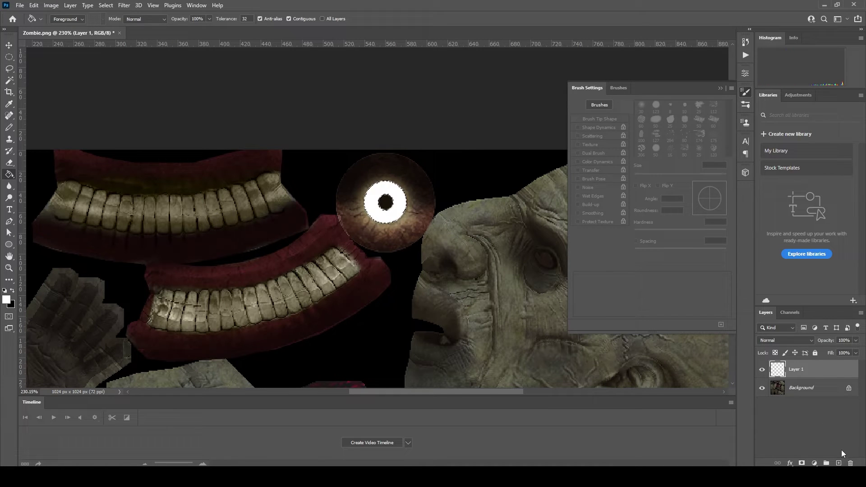
Add an empty Layer 2 beneath, make black the painting colour and deselect.
ctrl+click(839, 463)
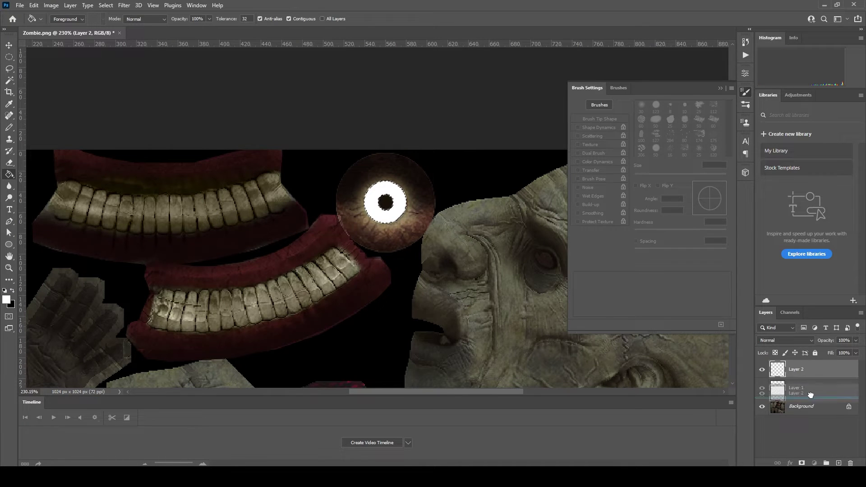
key(x)
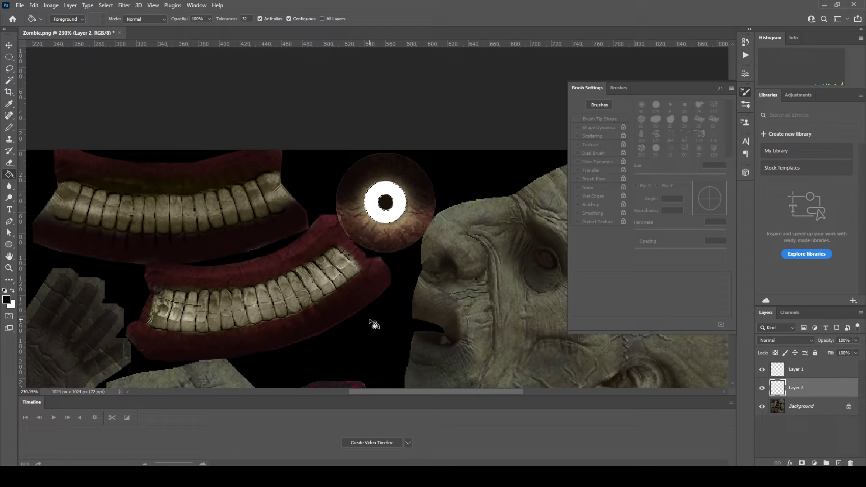
key(ctrl+d)
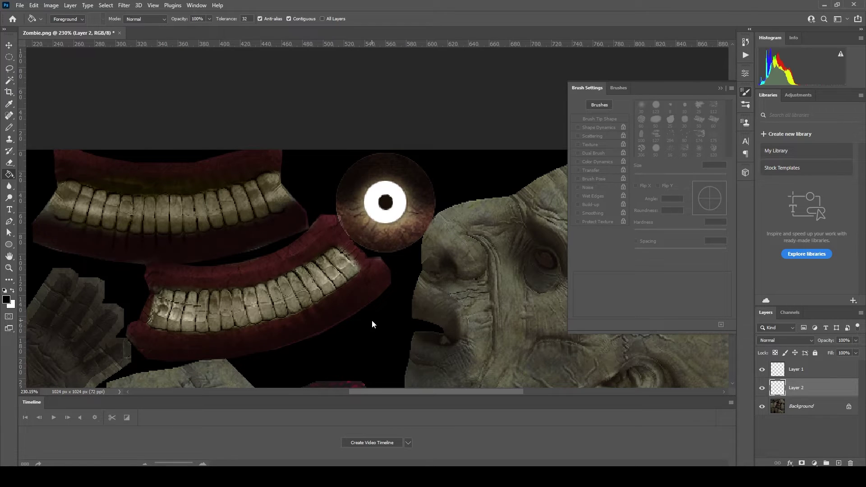
Fill Layer 2 with solid black so the white iris ring sits on black.
click(373, 322)
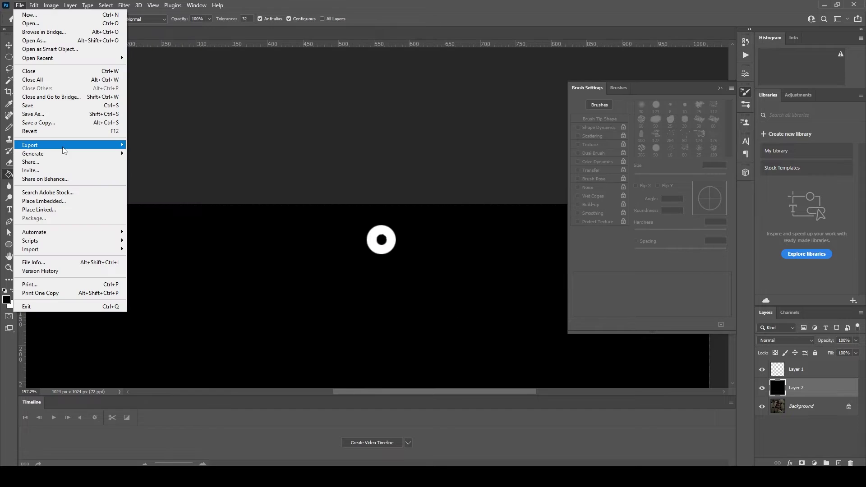
mouse_move(114, 146)
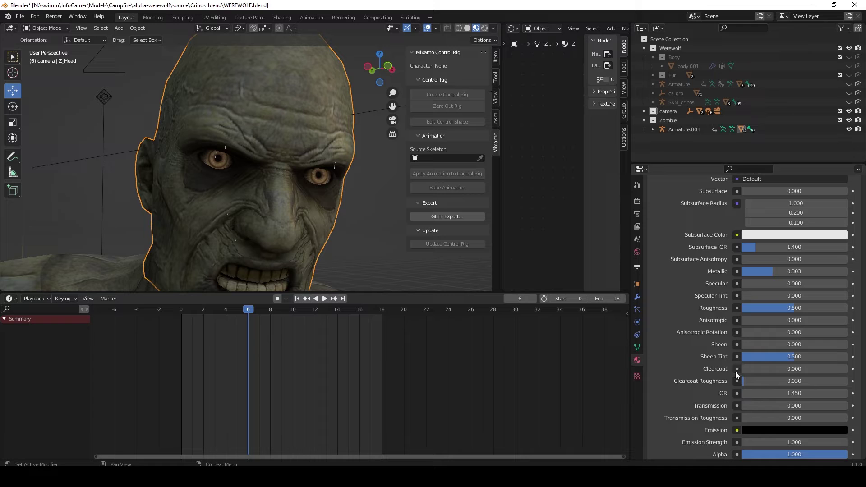
Feed Zombie.002's Emission socket from an Image Texture loading zombie_emission.png.
click(738, 431)
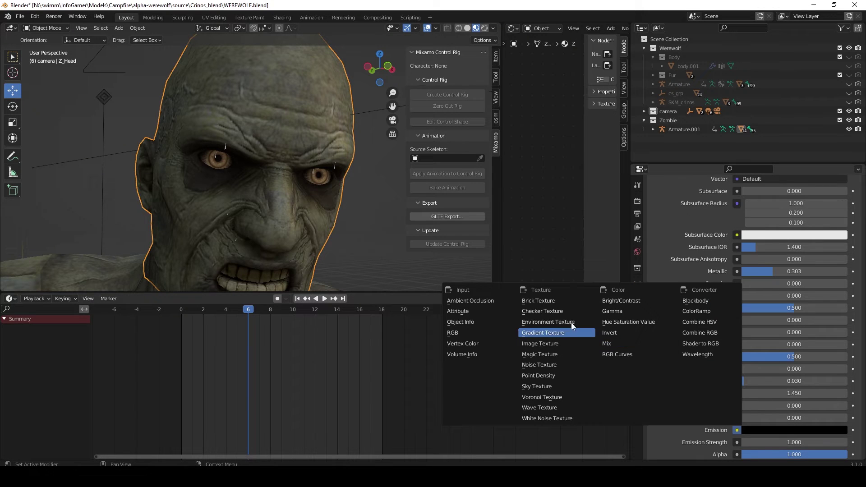
click(552, 344)
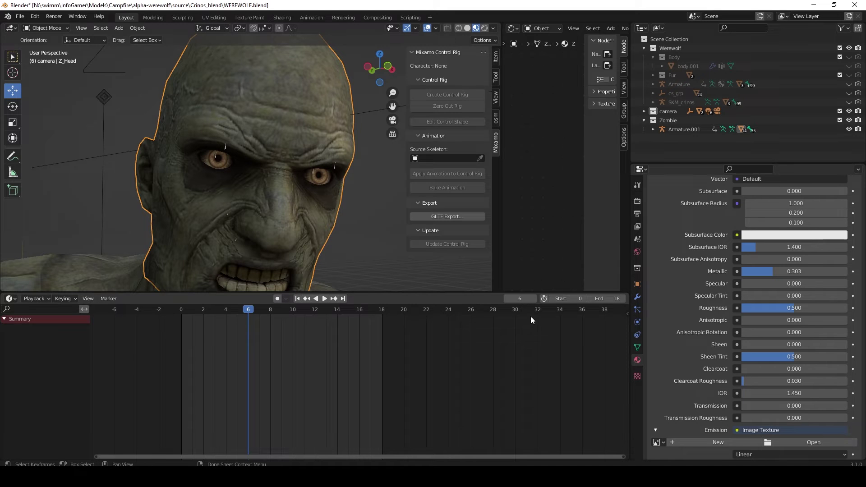
click(800, 445)
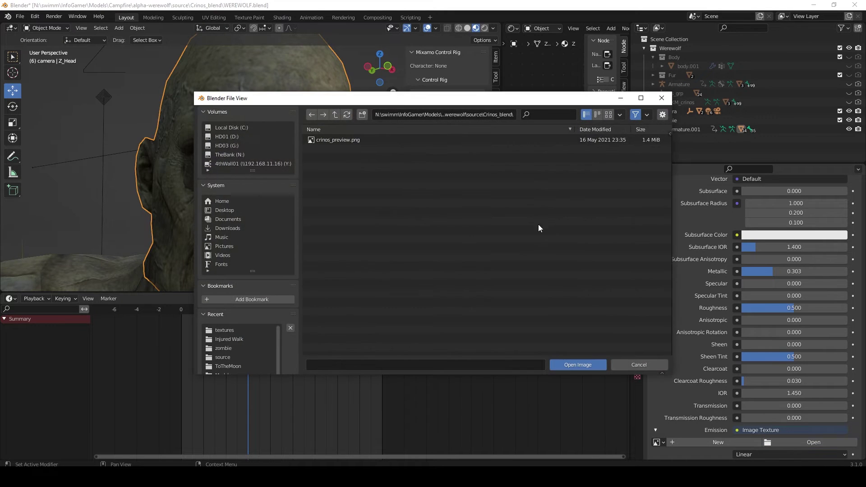
double_click(390, 140)
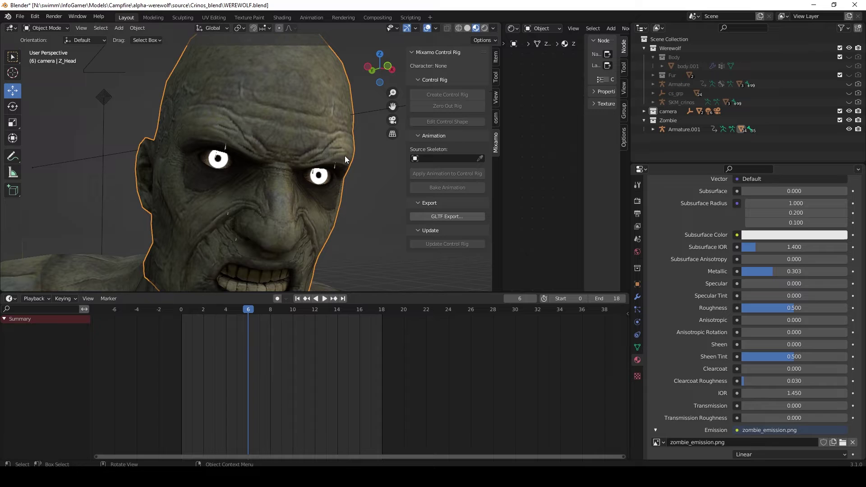
scroll(762, 405, down, 8)
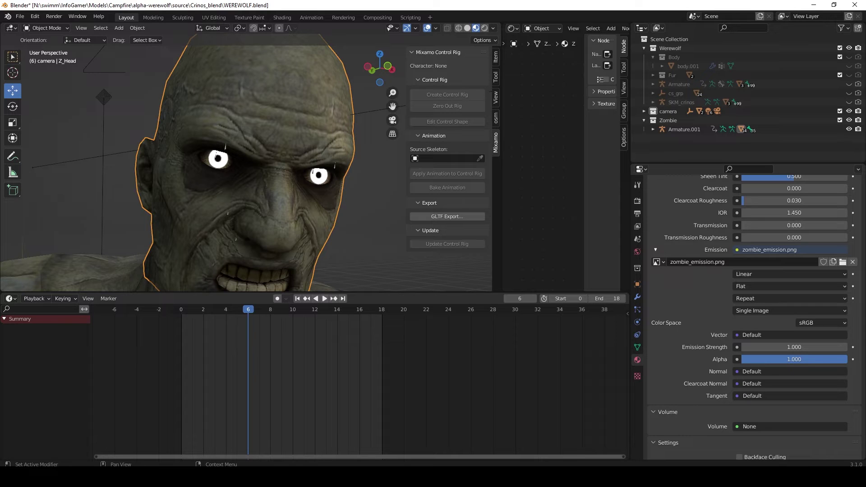
Refill the eye ring red in the Photoshop emission map and view the result in Blender.
mouse_move(587, 477)
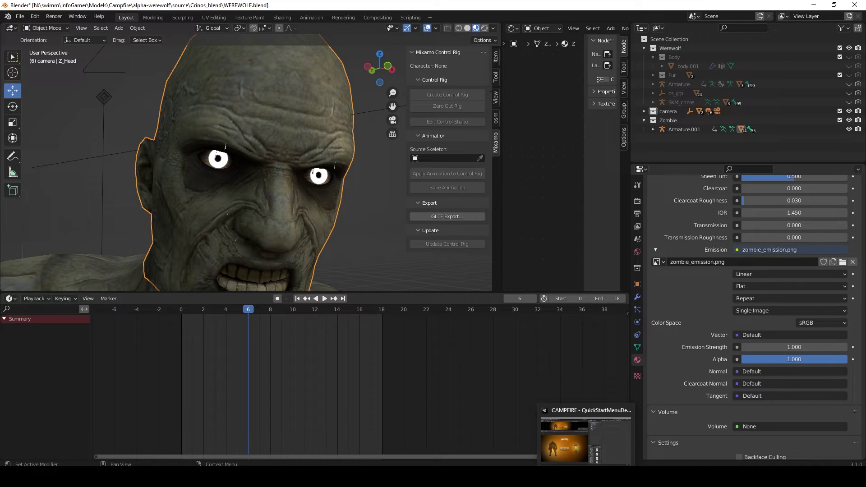
click(587, 477)
click(375, 248)
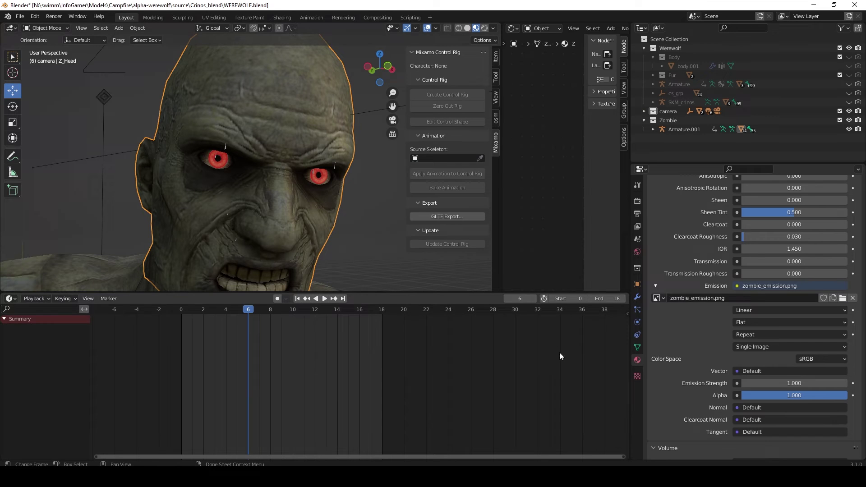
scroll(329, 235, down, 5)
scroll(329, 234, up, 3)
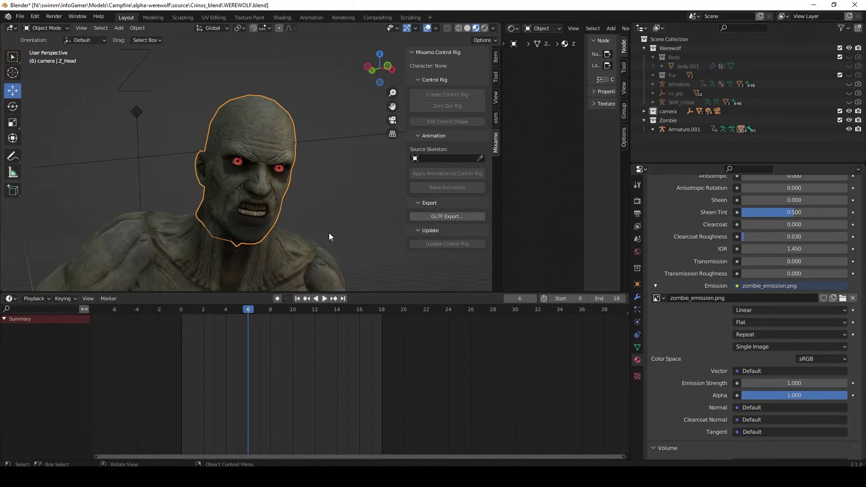
scroll(329, 235, down, 2)
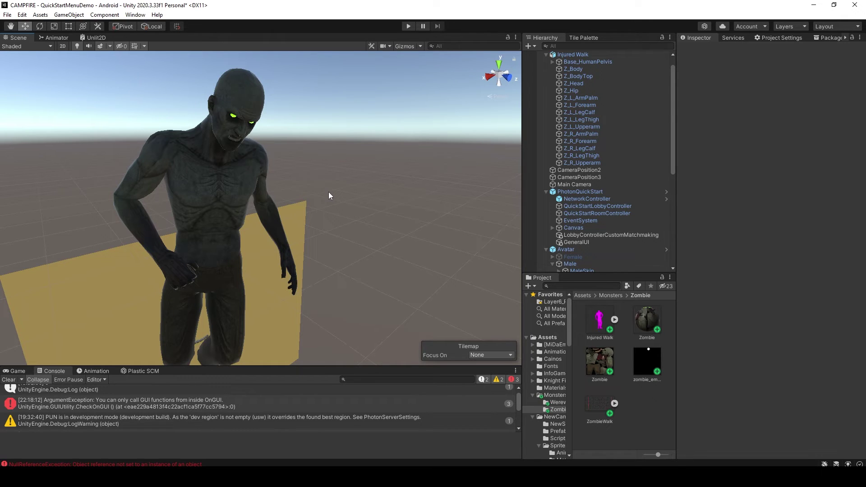
Dismiss the Project window context menu and select the Zombie material in Monsters/Zombie.
right_click(647, 312)
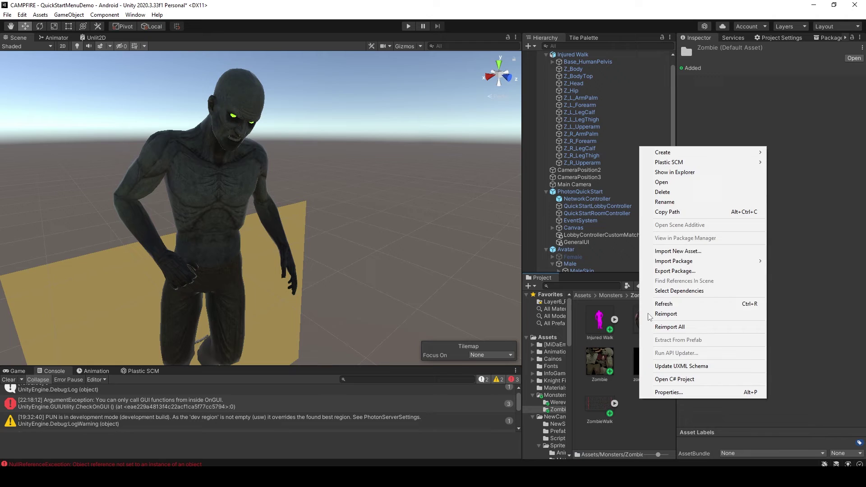
mouse_move(670, 154)
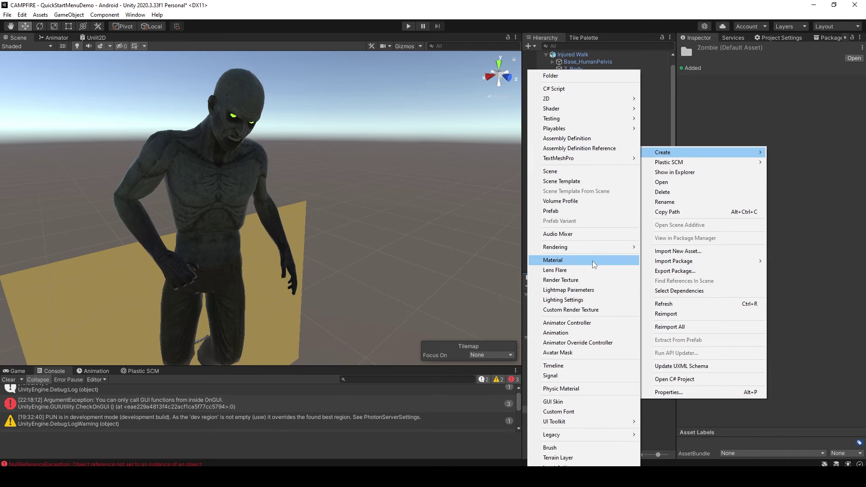
click(645, 382)
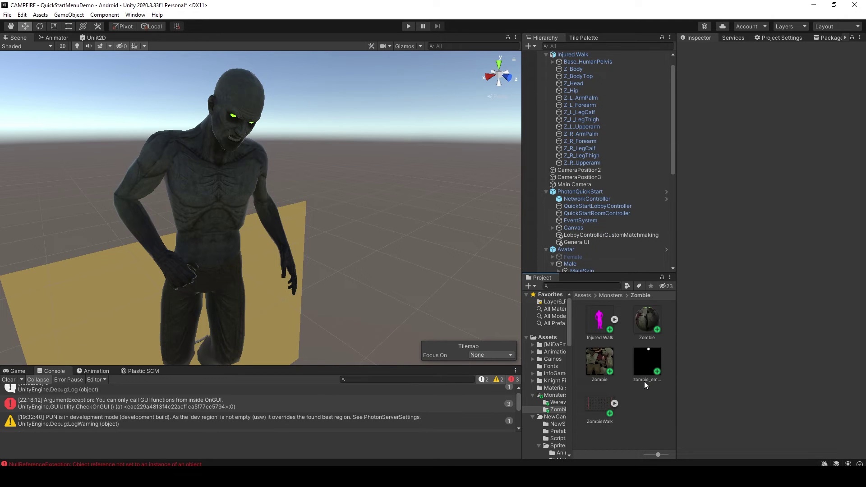
click(647, 325)
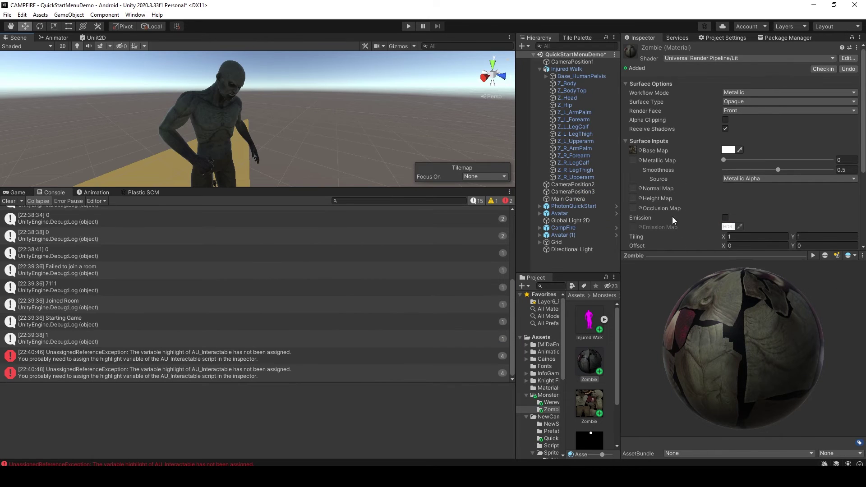
Enable the Zombie material's emission in HDR magenta at intensity 2.7, then select Directional Light.
click(726, 218)
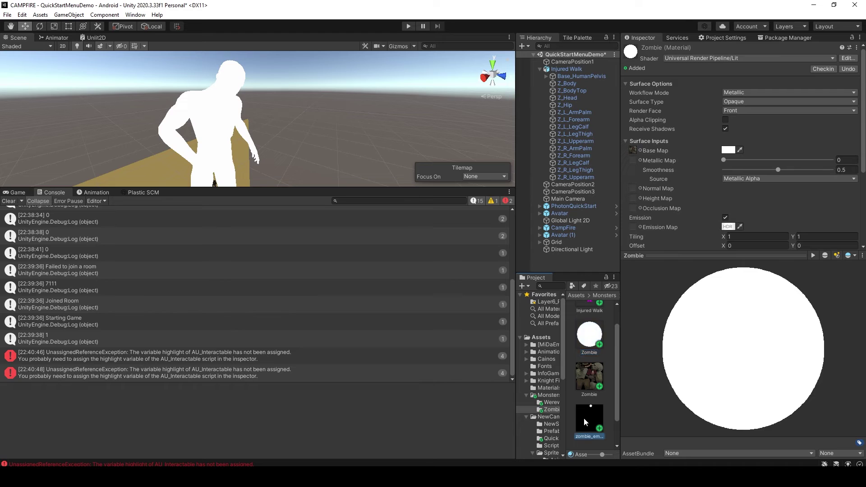
scroll(634, 237, down, 5)
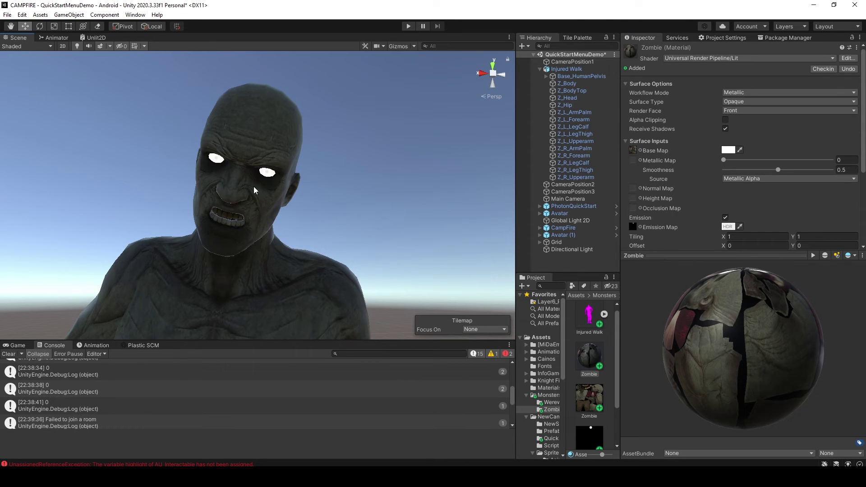
click(727, 227)
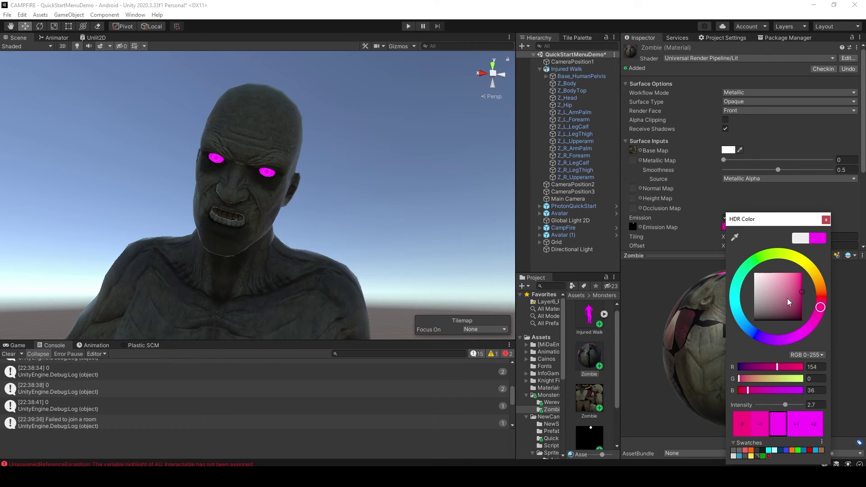
click(591, 250)
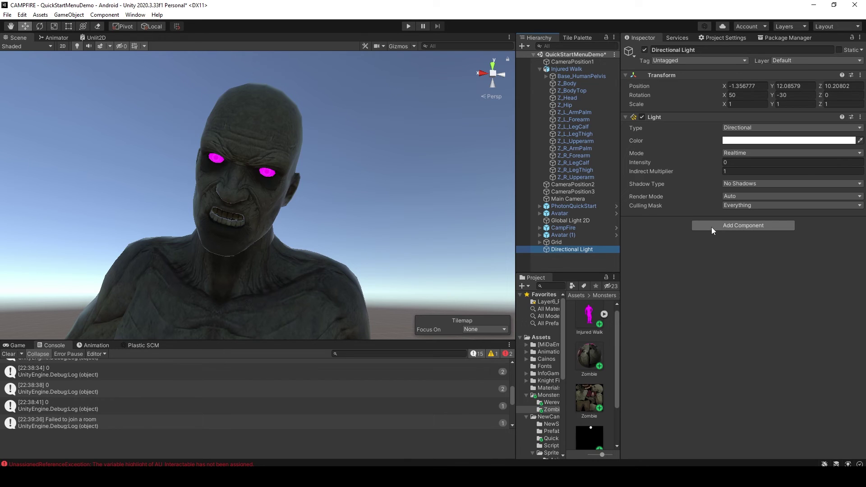
Add a Volume with a new profile and a Bloom override to the Directional Light.
click(712, 227)
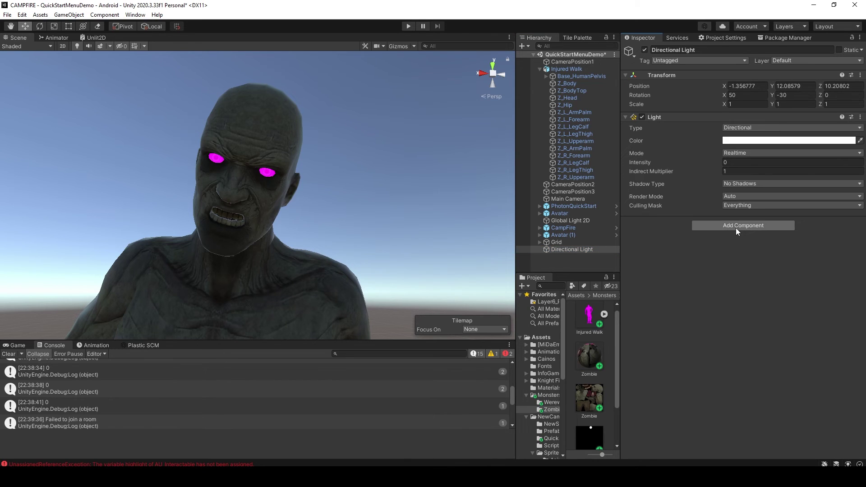
click(737, 230)
click(727, 257)
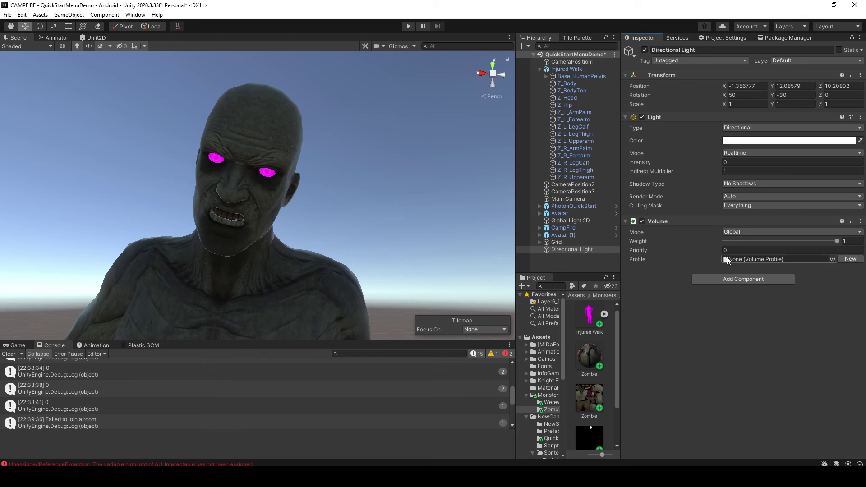
click(840, 259)
click(746, 293)
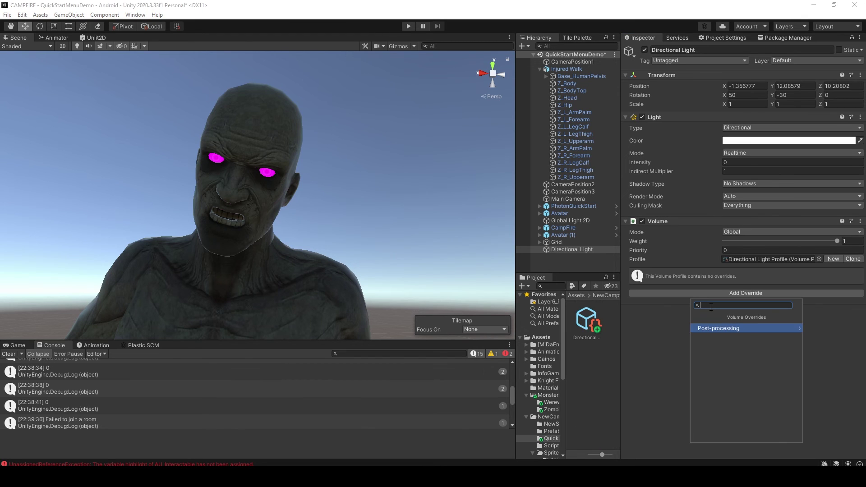
text(bl)
key(Return)
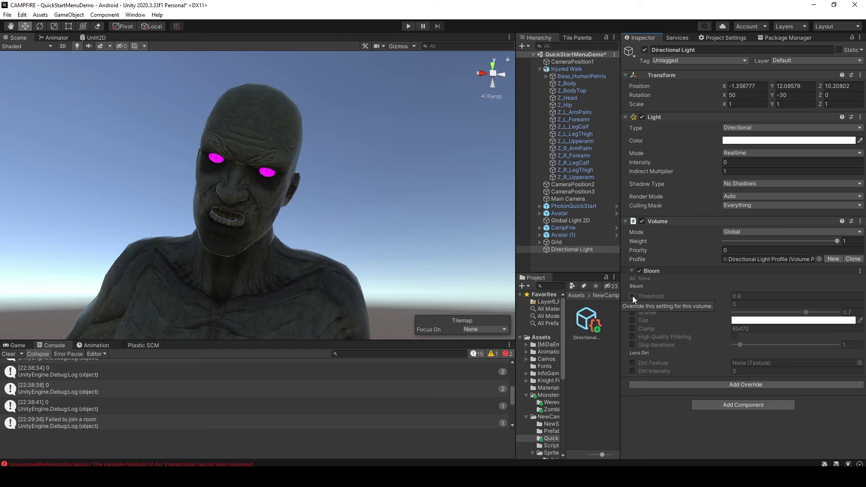
Enable Bloom Threshold (0.9) and Intensity (0.33), and make the eye emission colour yellow.
click(633, 296)
click(632, 305)
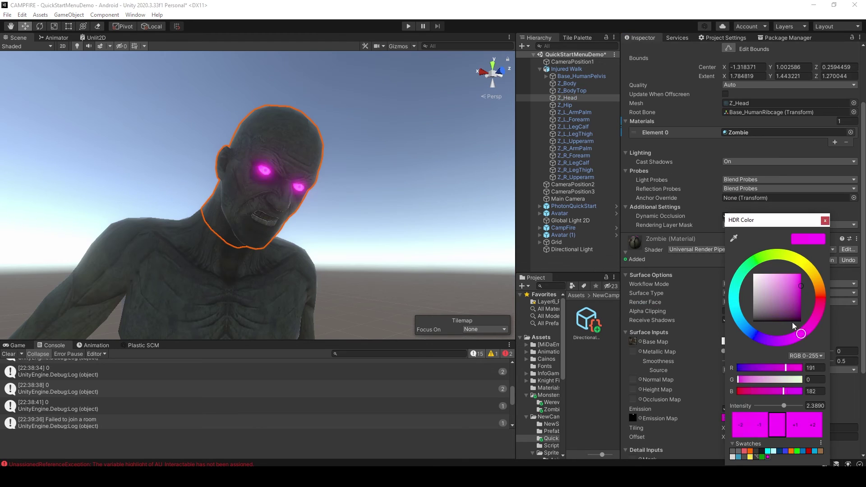
drag(793, 322, 817, 305)
Raise the eyes' HDR emission intensity to 10.
drag(785, 406, 822, 405)
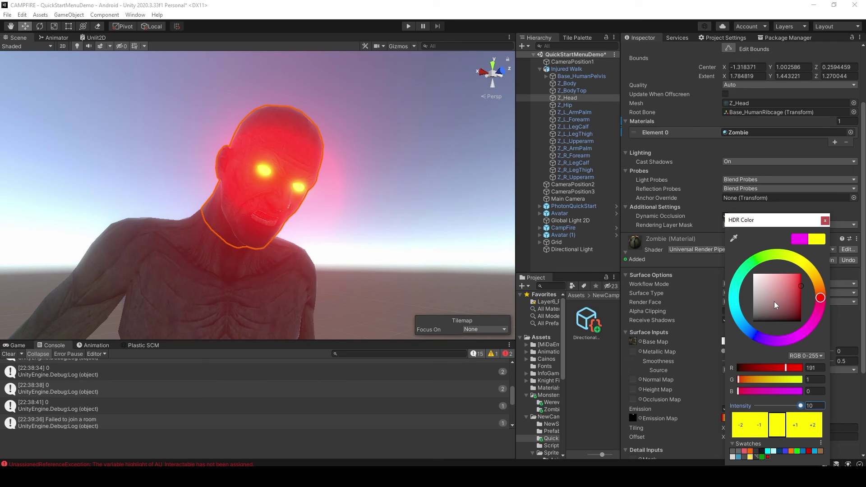